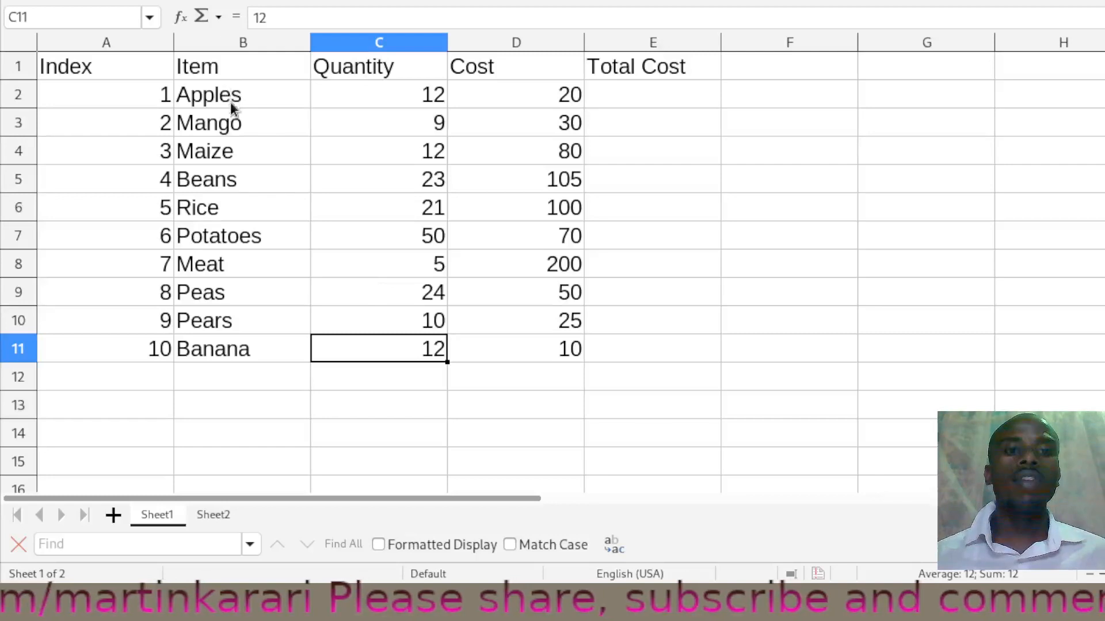
- Enter the formula =(C2*D2) in cell E2 to multiply the Apples quantity by its cost
click(653, 99)
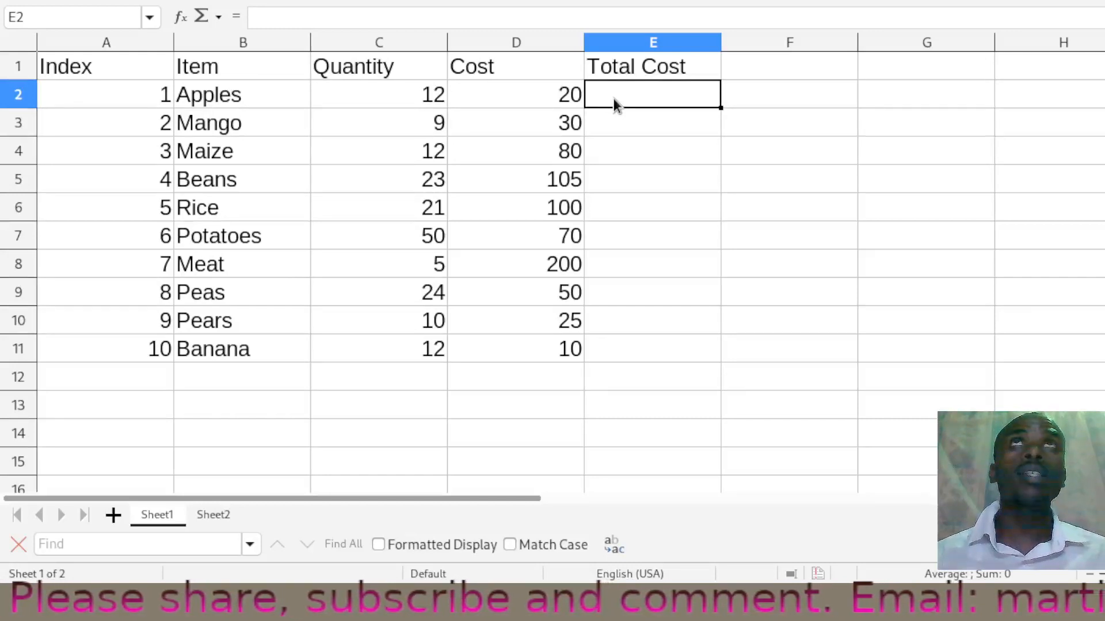
text(=)
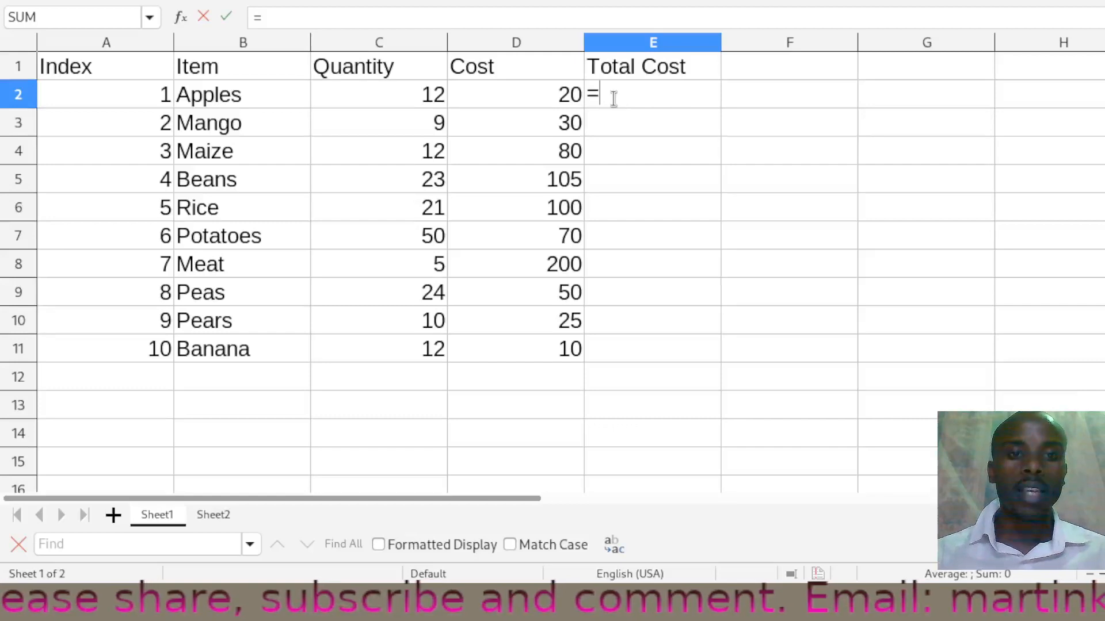
text(()
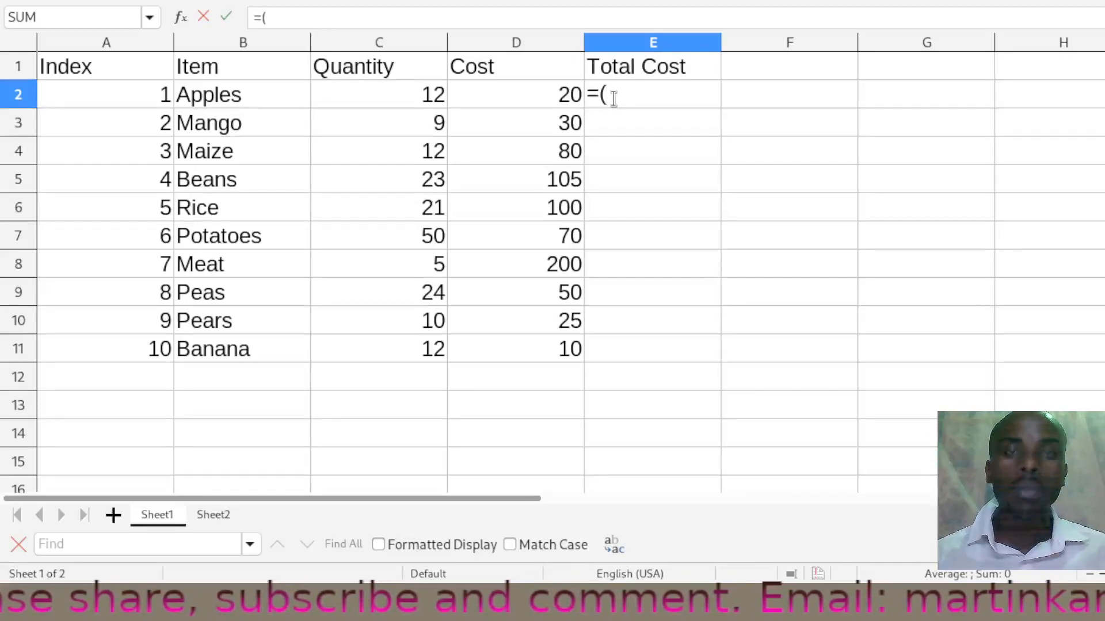
click(406, 95)
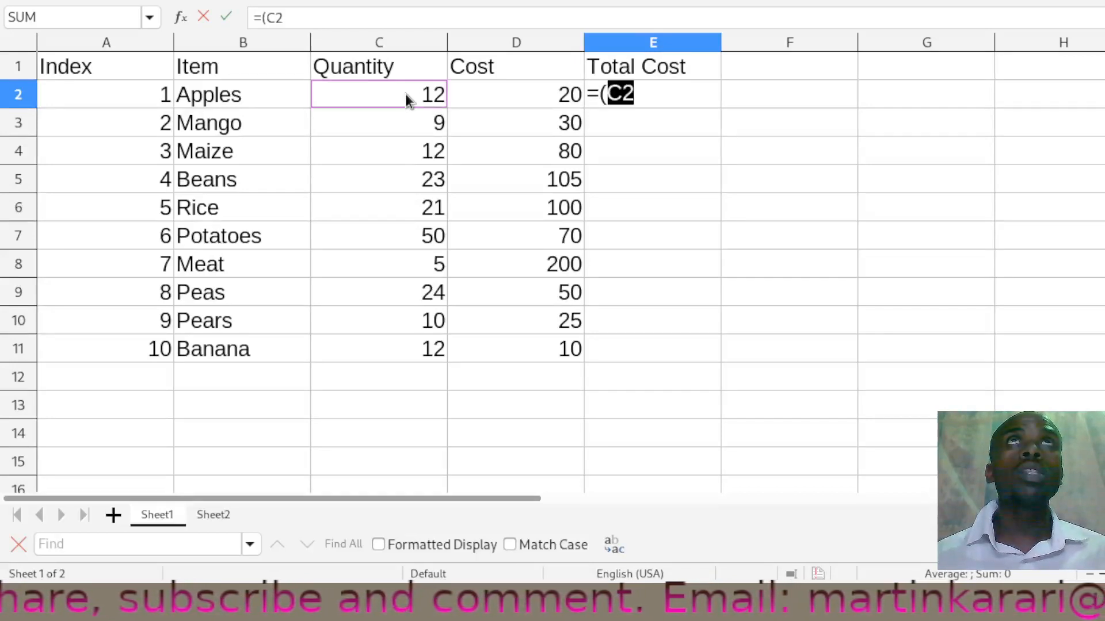
click(661, 92)
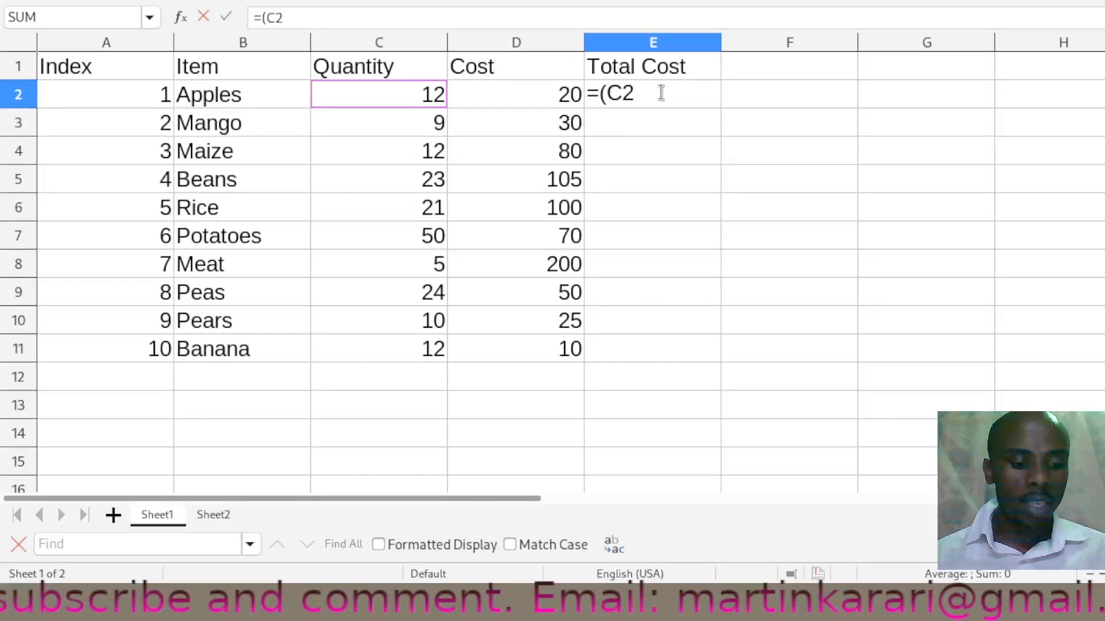
text(*)
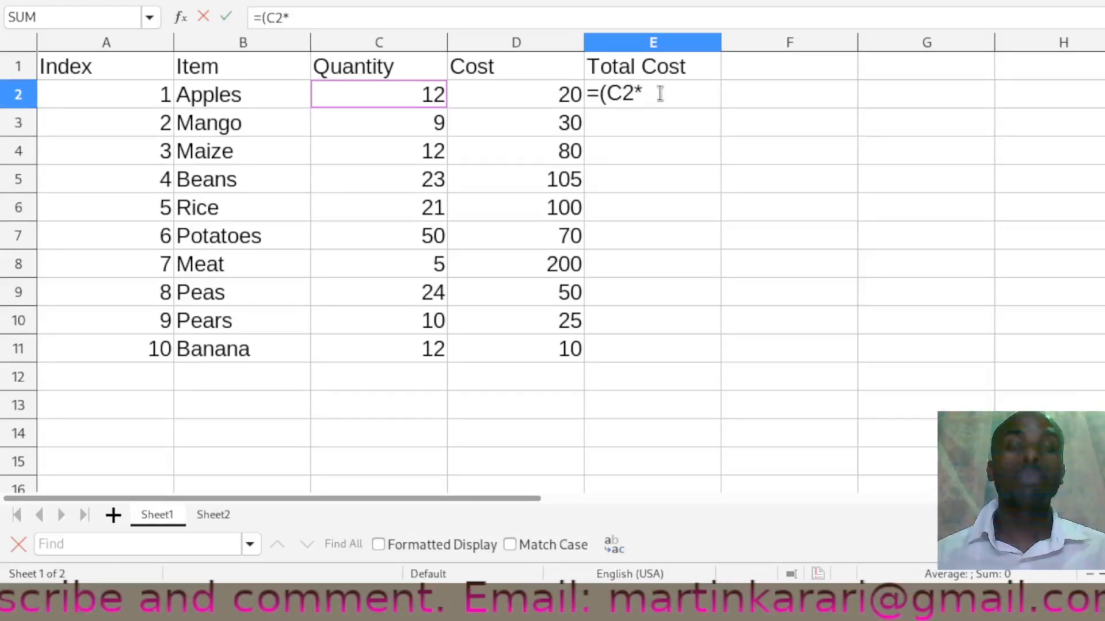
click(554, 92)
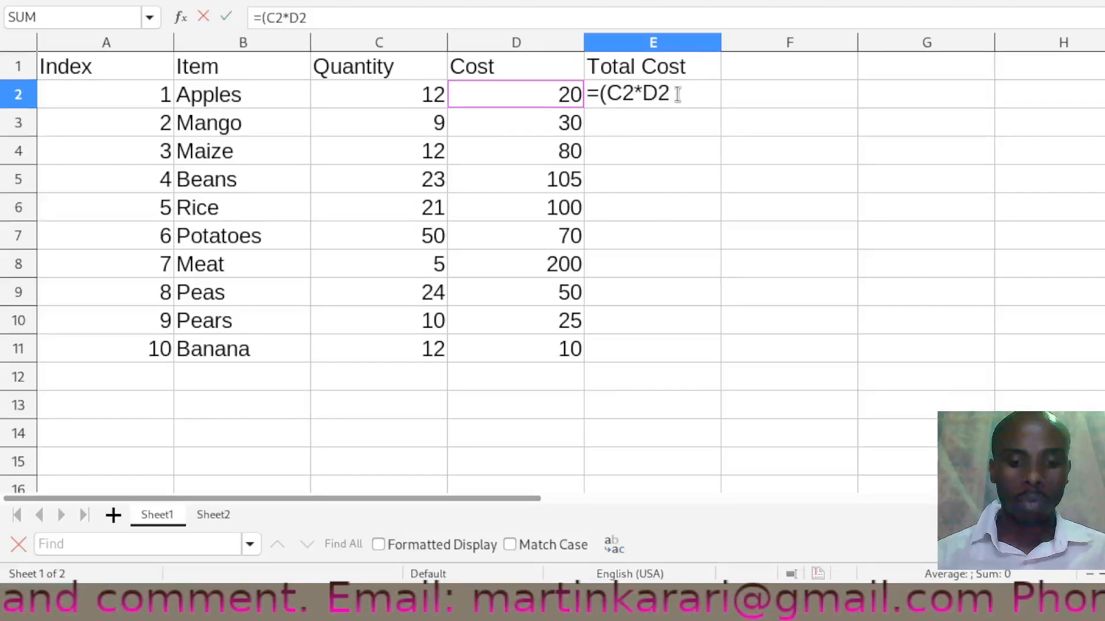
text())
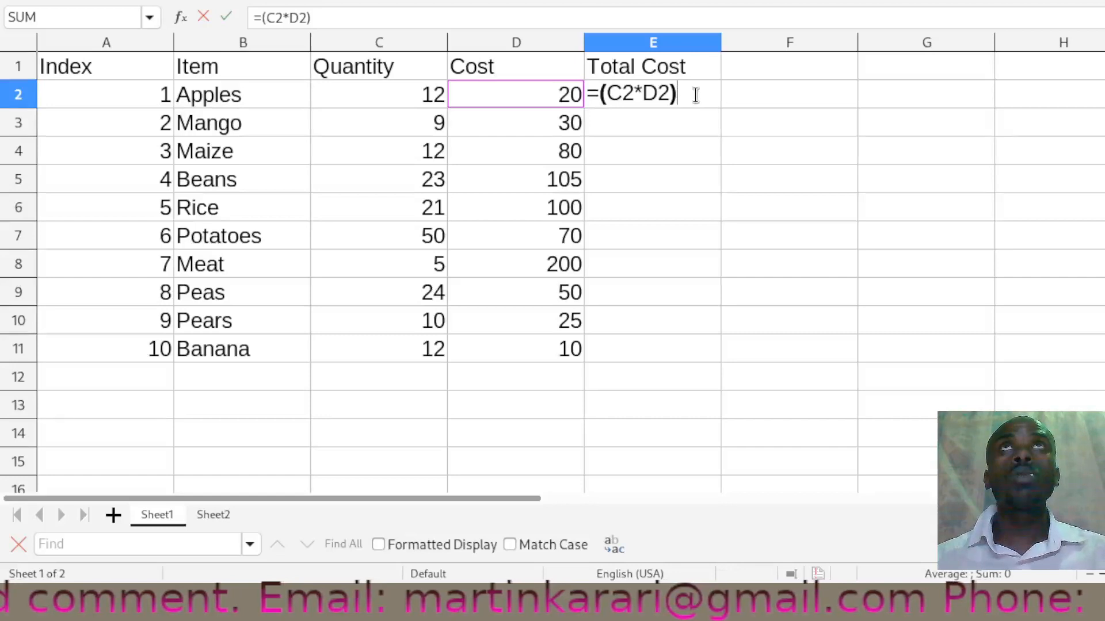
text(/)
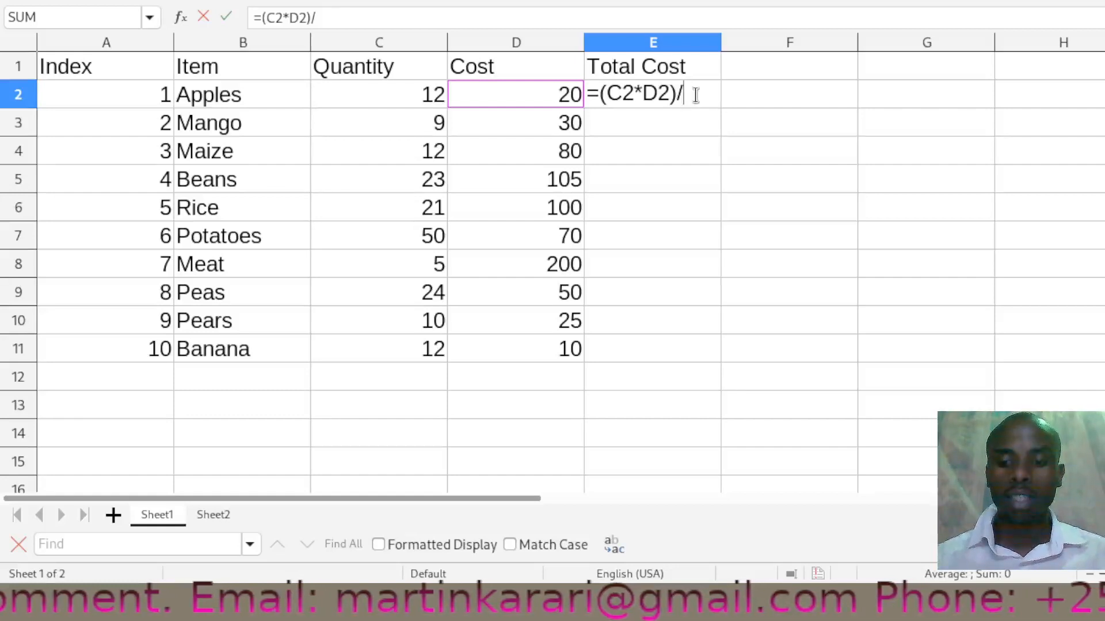
key(BackSpace)
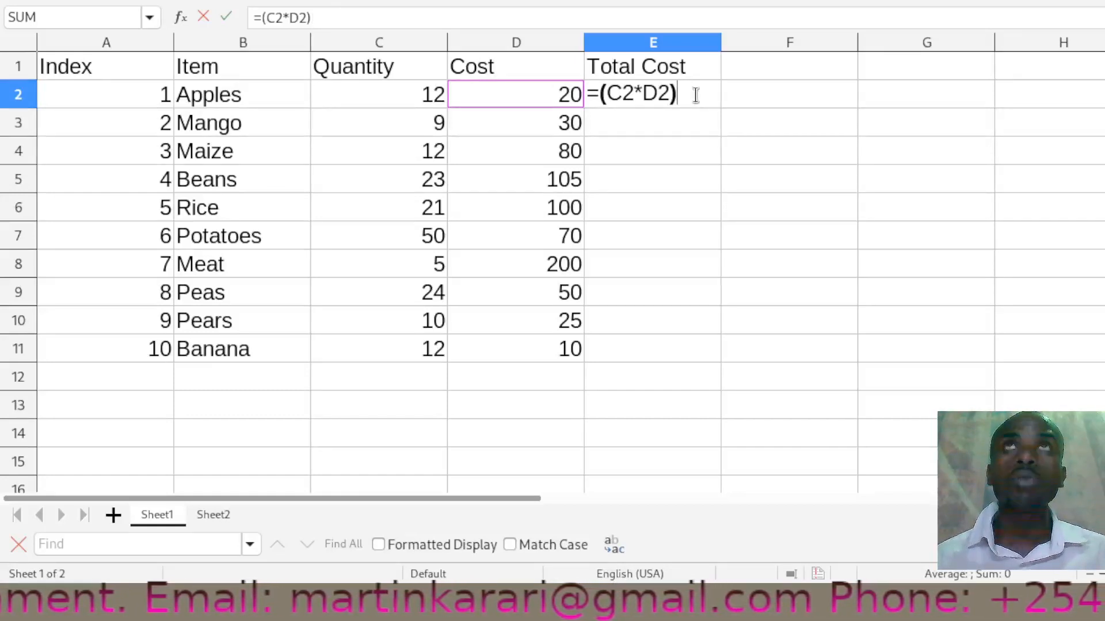
key(Return)
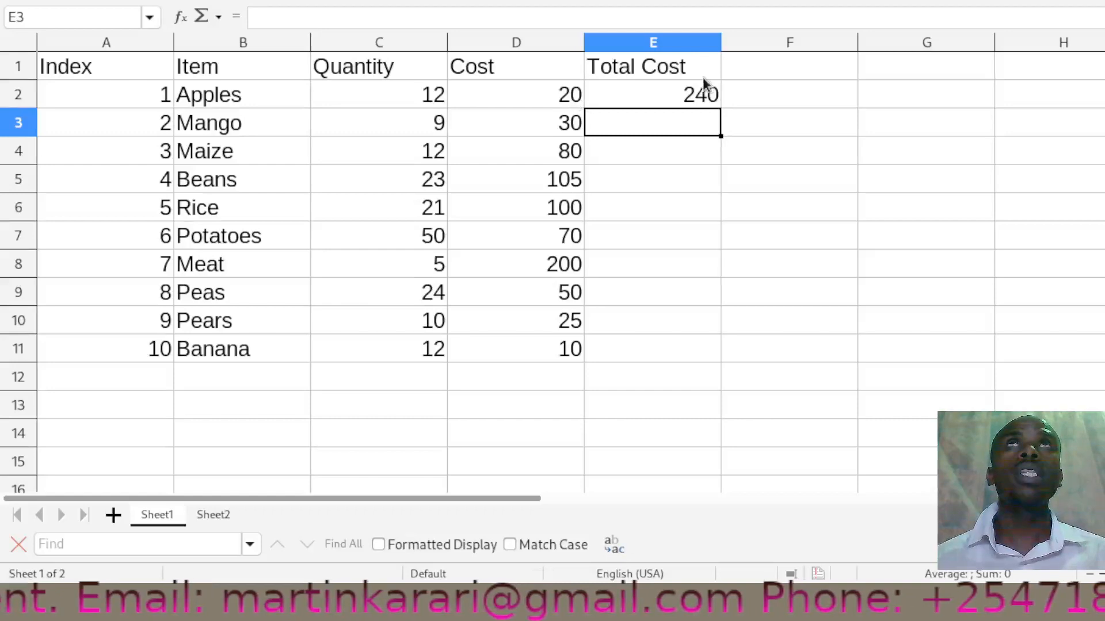
- Fill the Total Cost formula from E2 down through E11
click(685, 90)
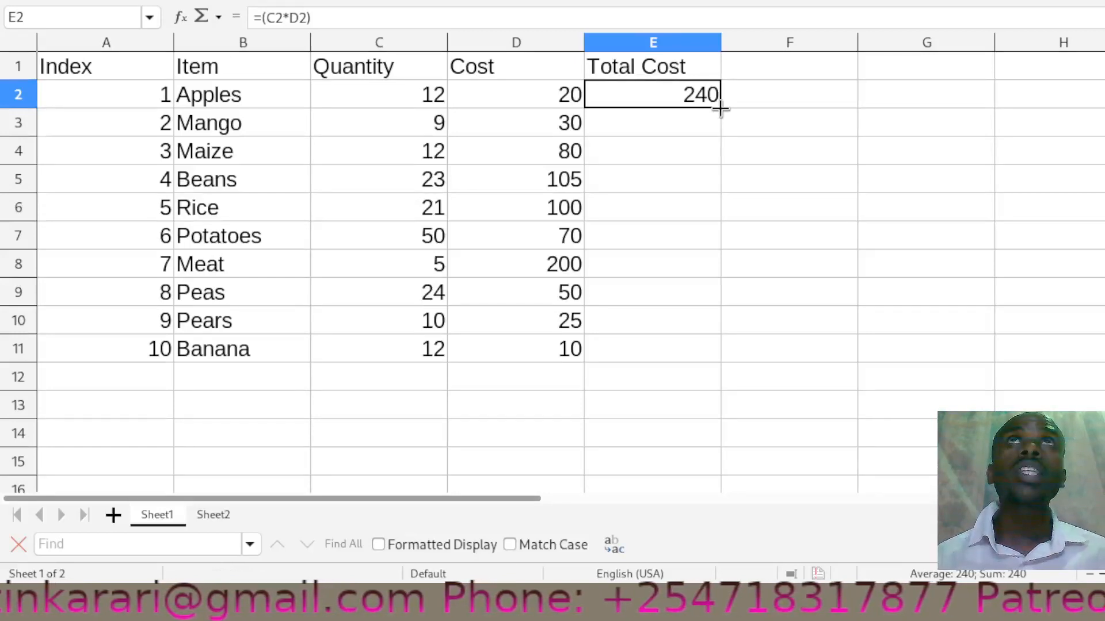
scroll(720, 108, right, 1)
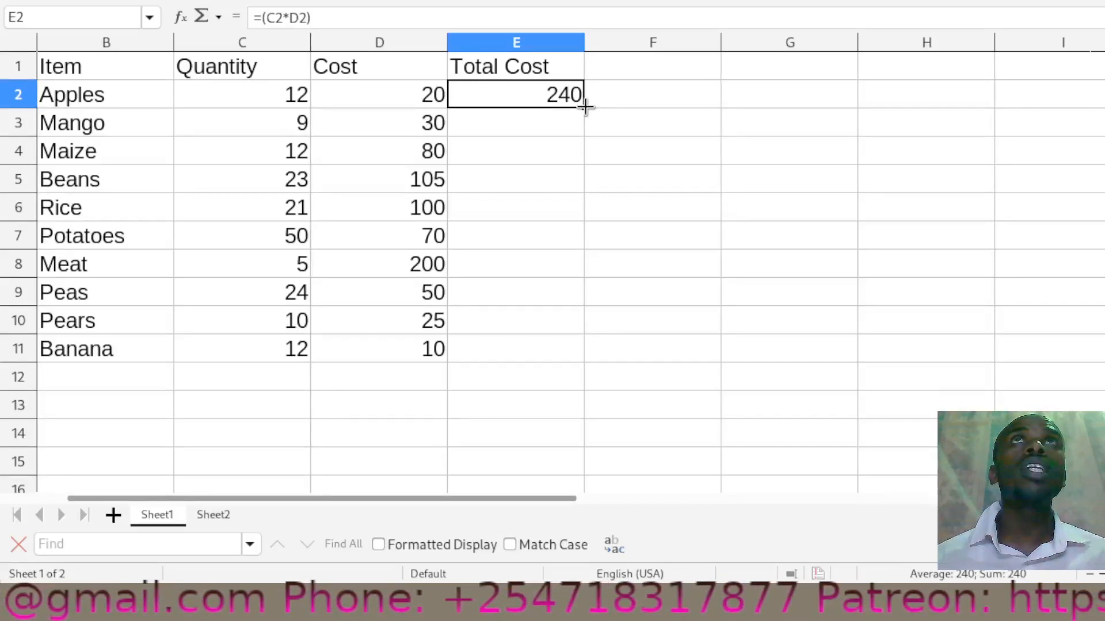
drag(585, 106, 579, 354)
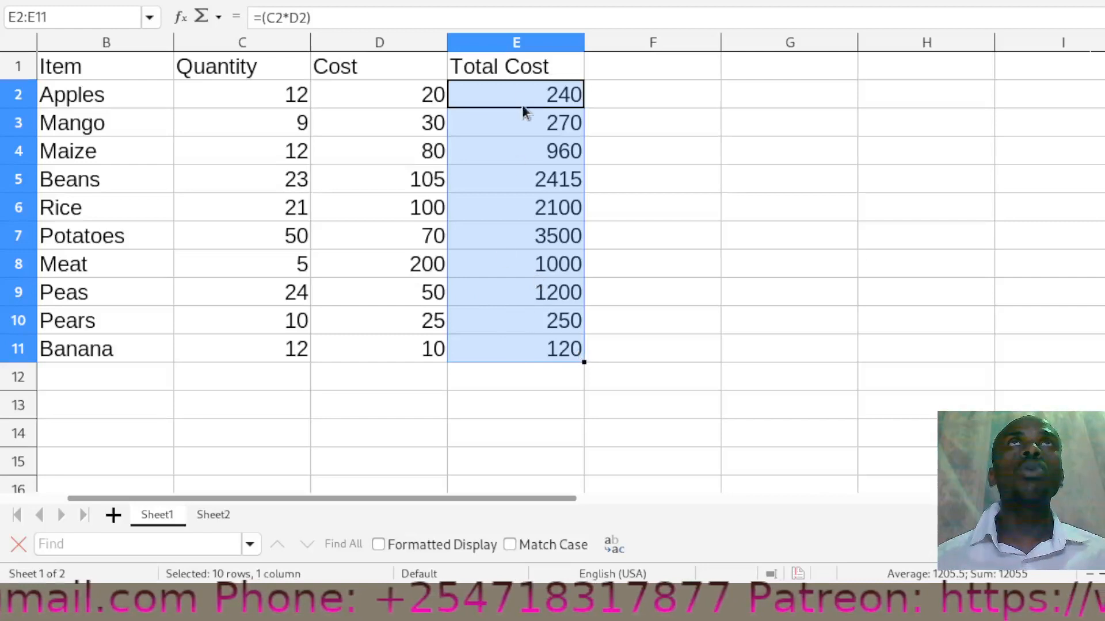
- Check the copied Total Cost formulas in the Banana and Beans rows
click(540, 339)
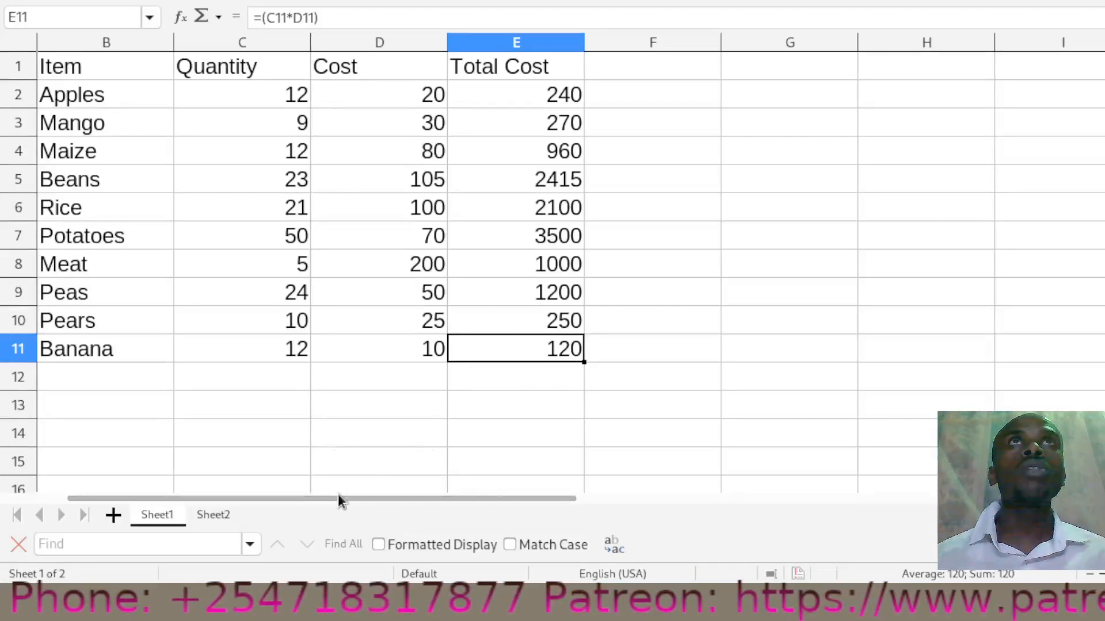
drag(337, 494, 240, 509)
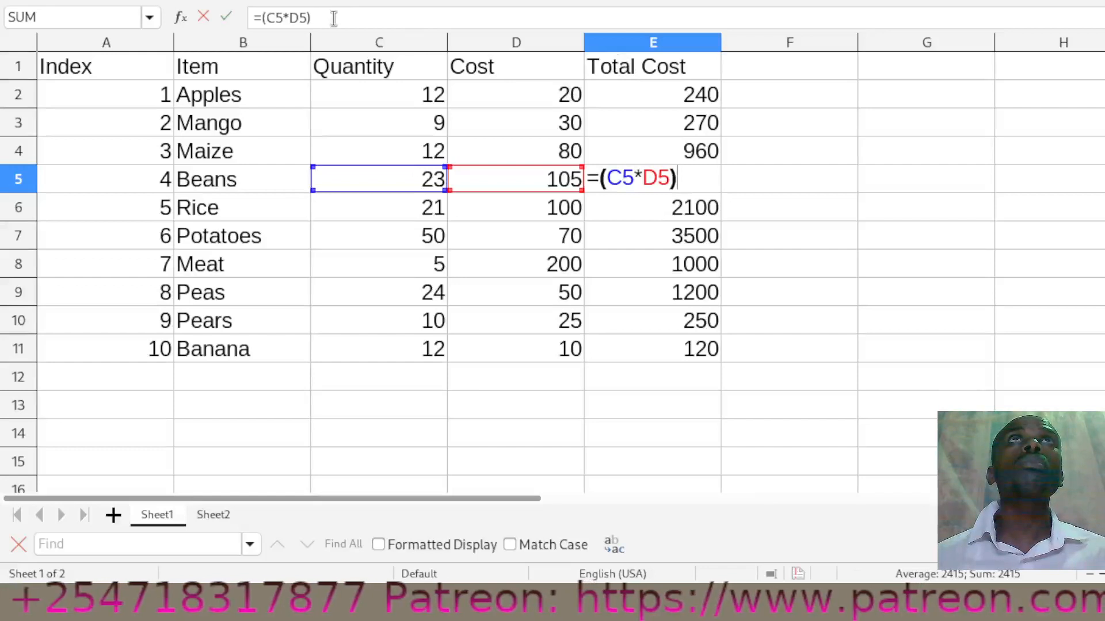
click(203, 16)
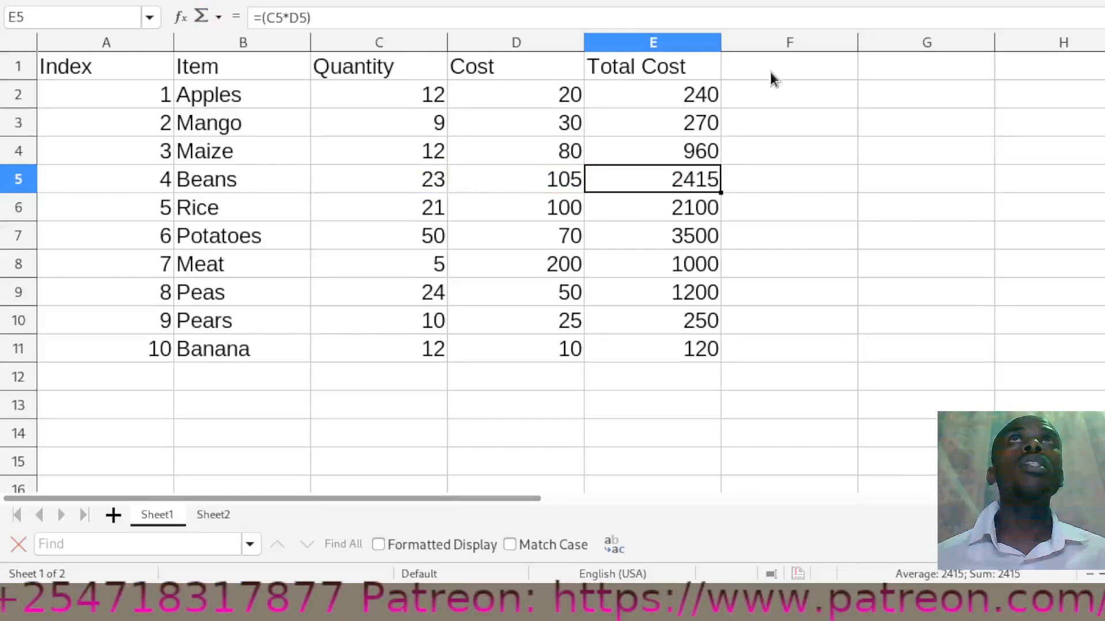
click(754, 103)
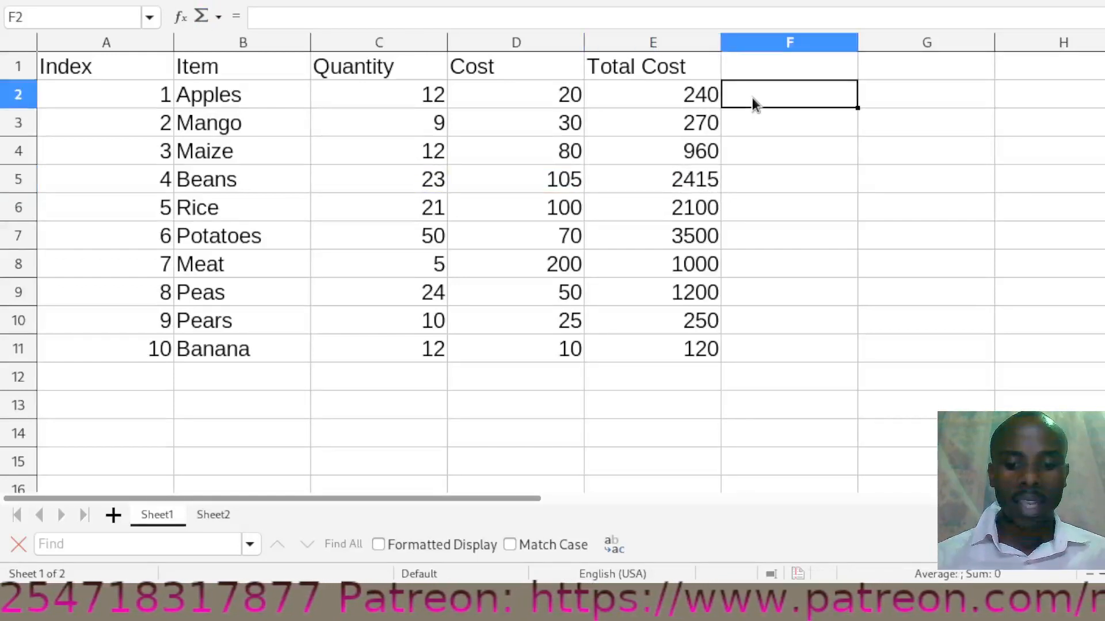
text(=)
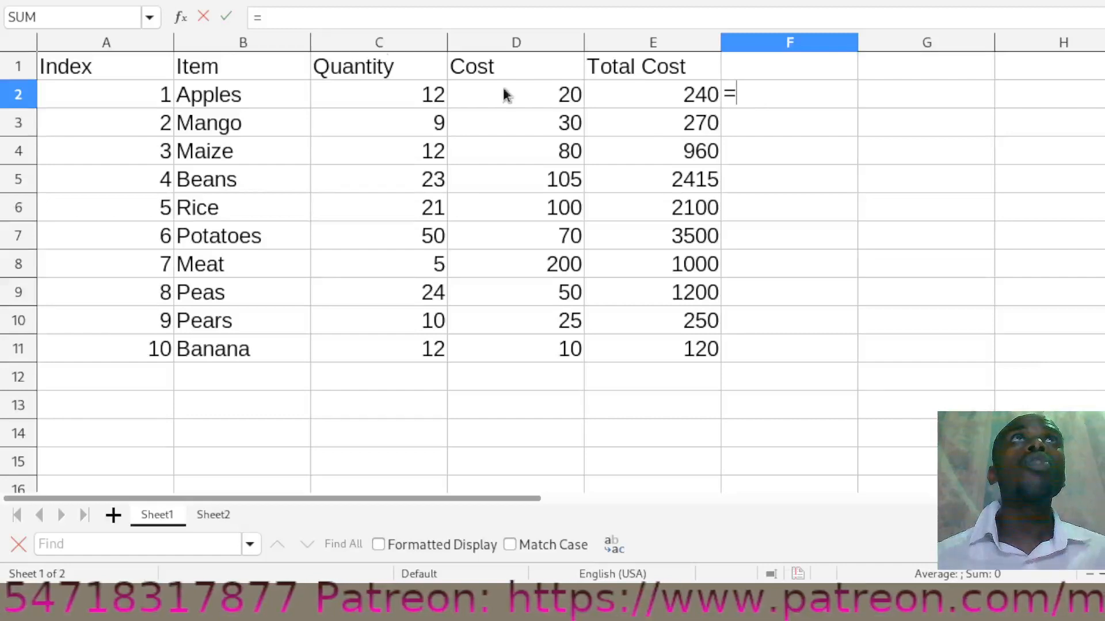
click(149, 18)
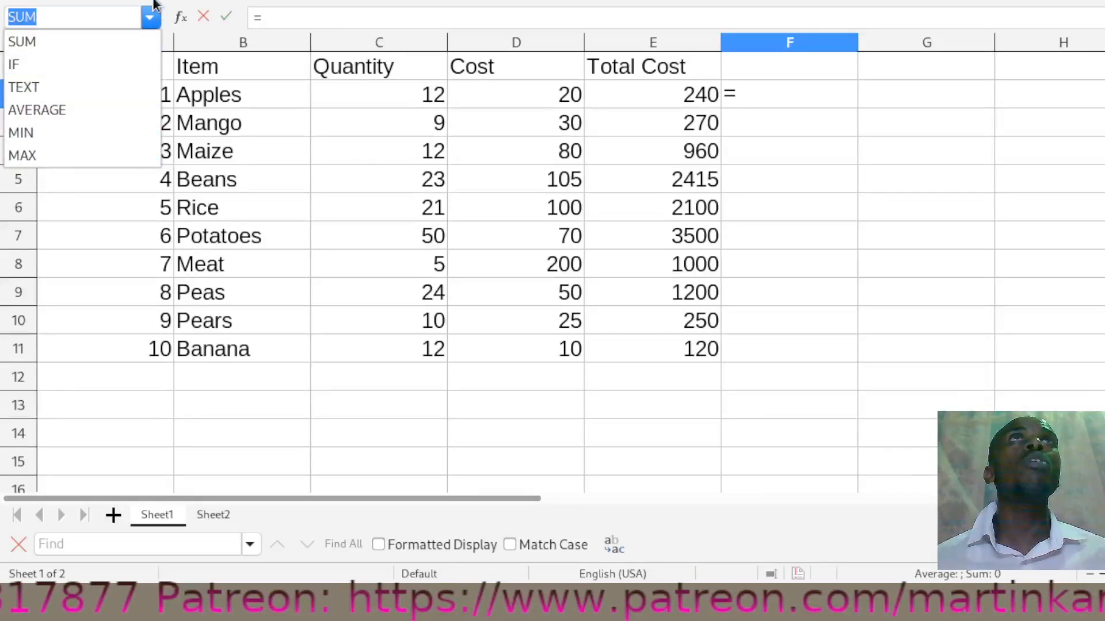
click(198, 18)
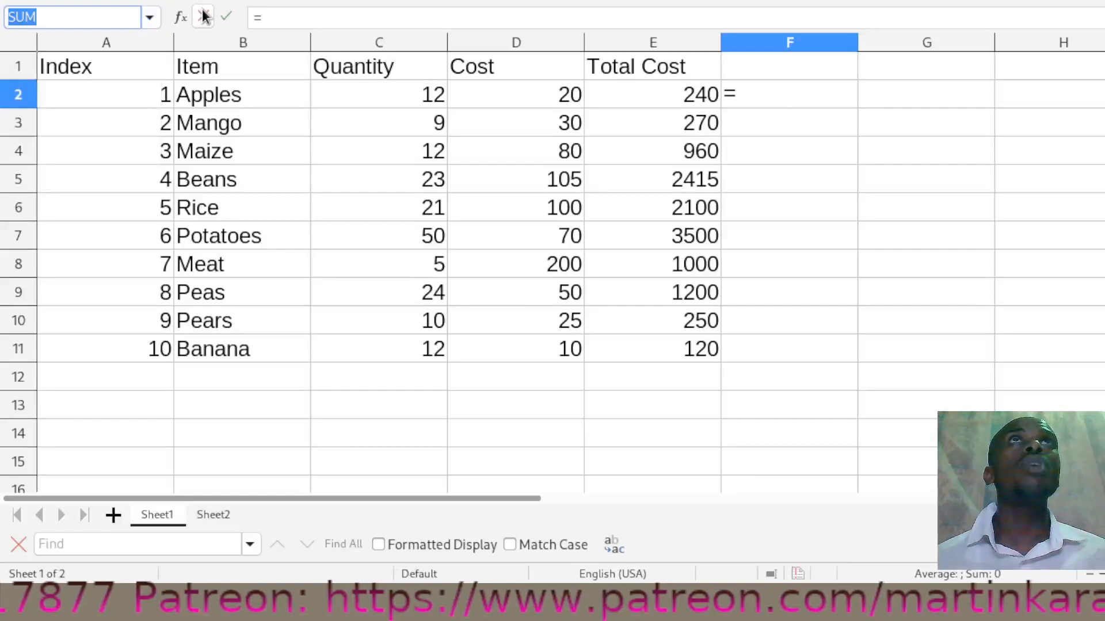
click(199, 18)
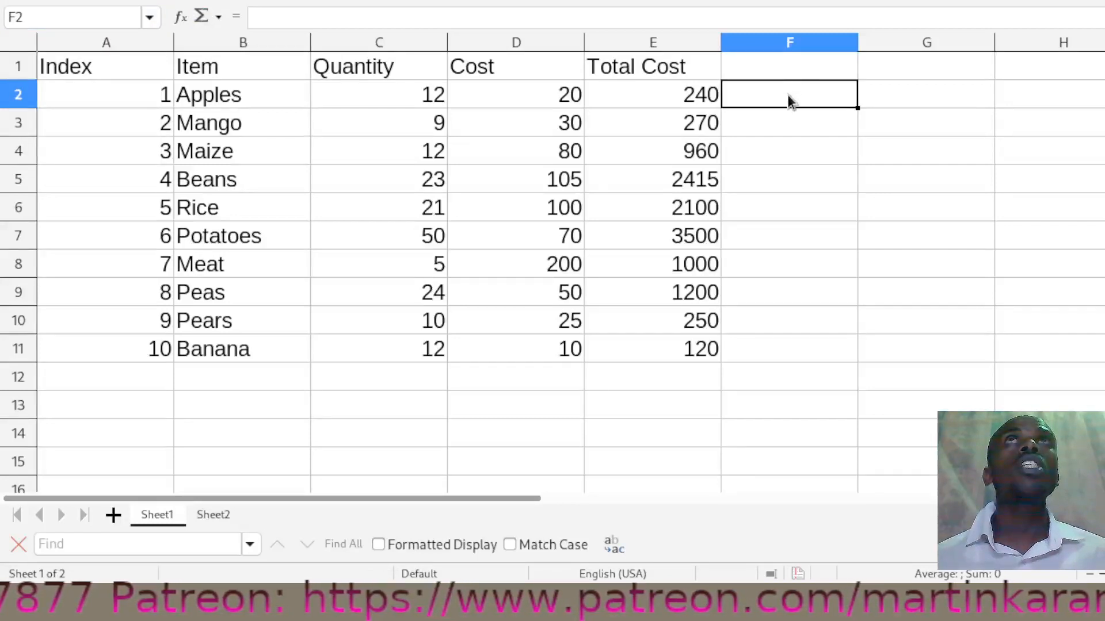
- Clear the contents of the whole Index column A, including text, numbers, dates, formulas and comments, but keep its formats
click(152, 100)
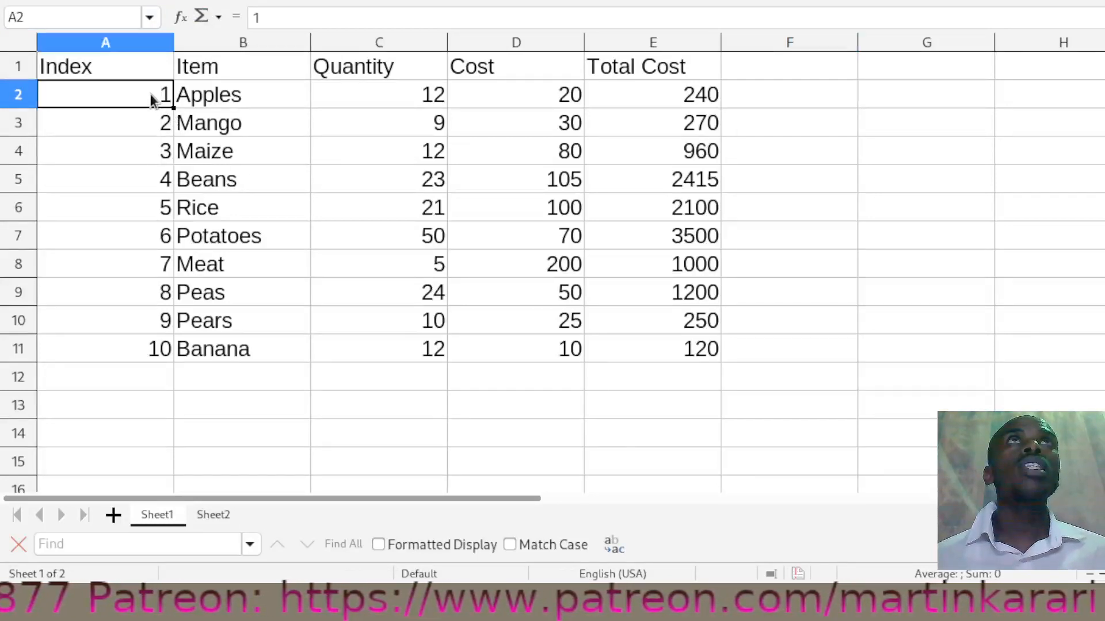
double_click(152, 100)
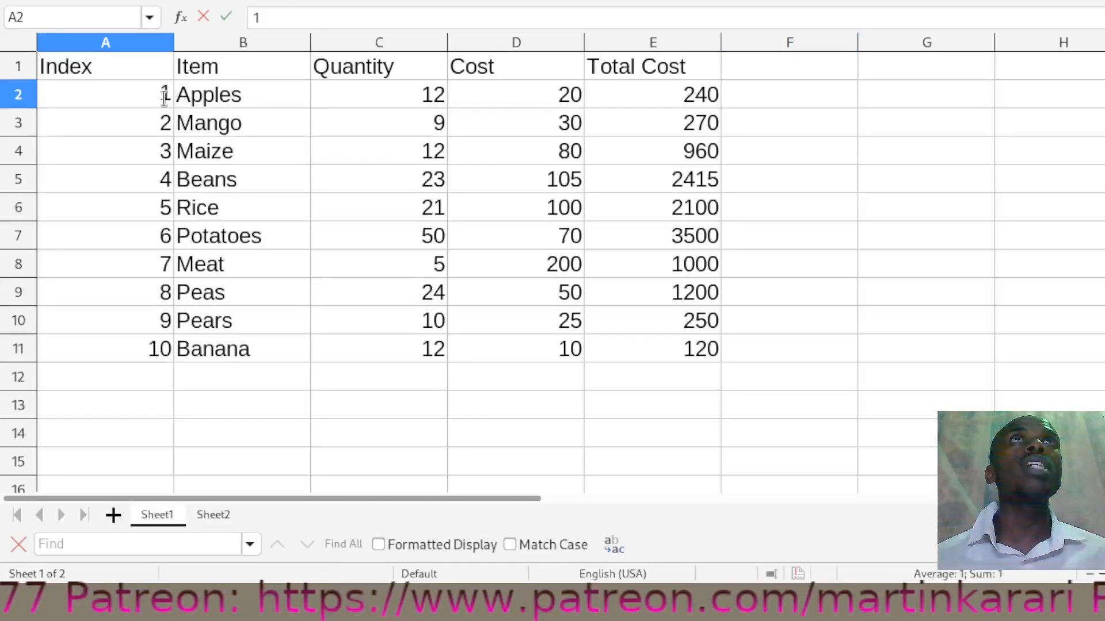
drag(165, 97, 157, 272)
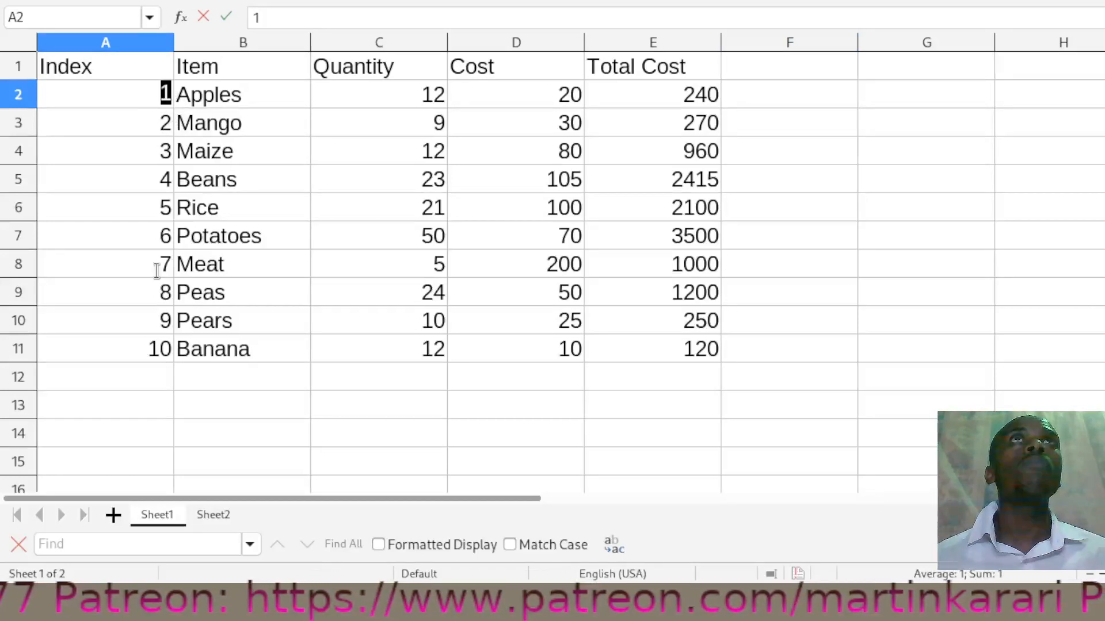
double_click(163, 349)
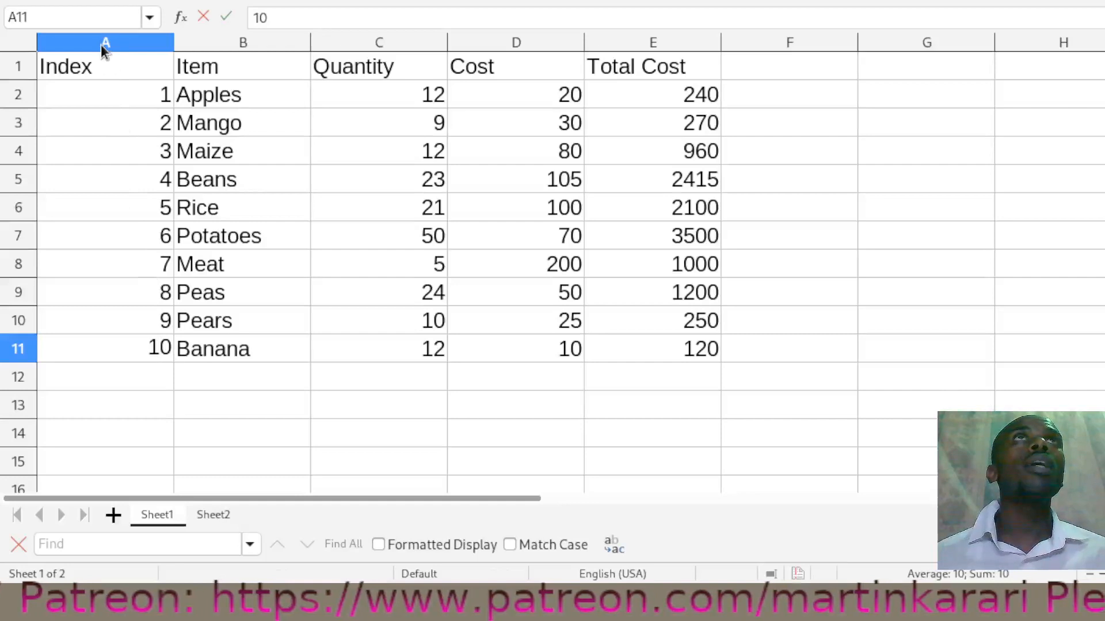
click(102, 44)
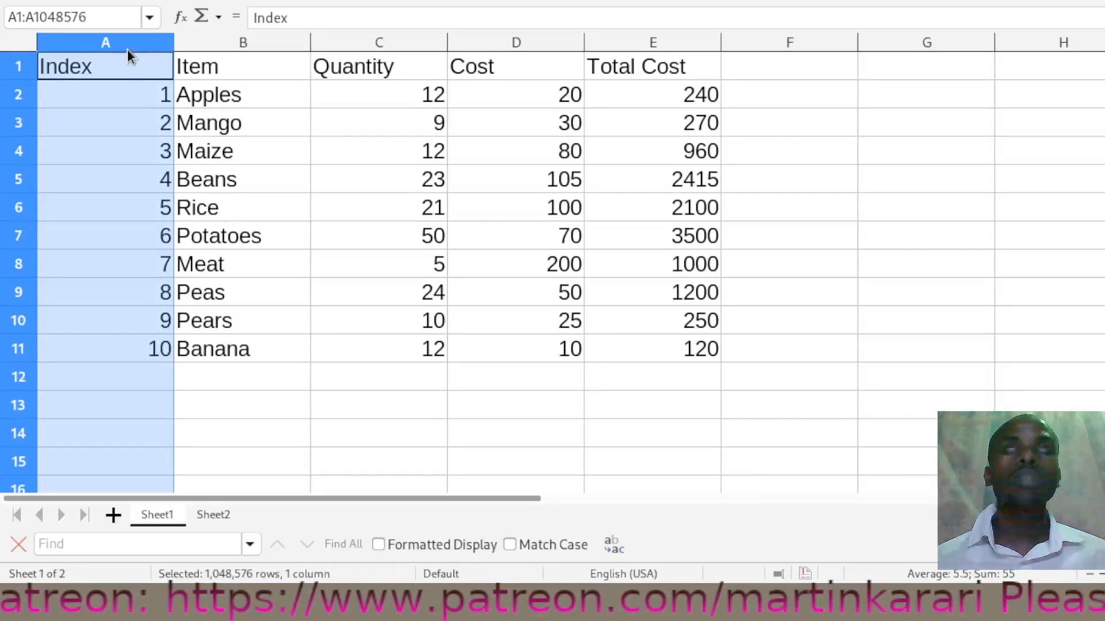
right_click(126, 49)
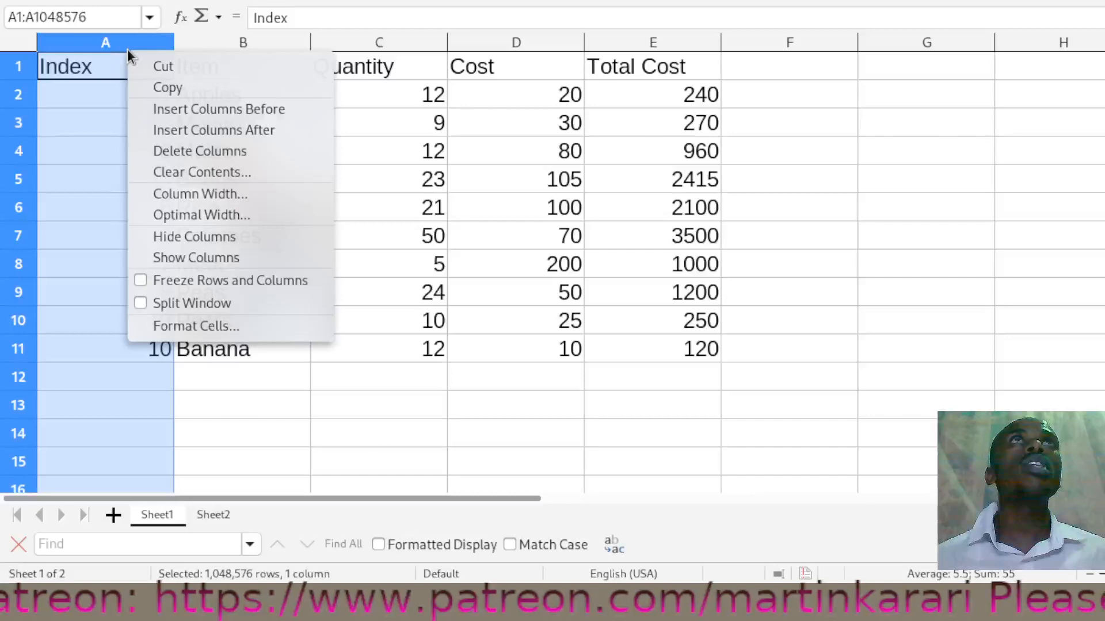
click(225, 173)
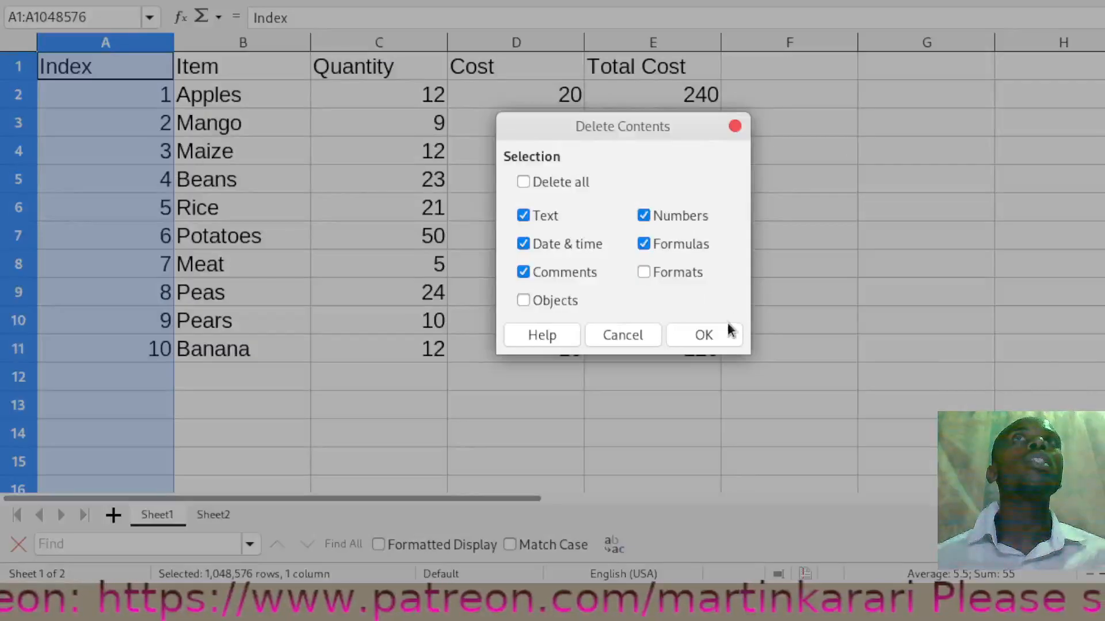
click(720, 329)
- Enter the header Index in A1 and the numbers 1, 2 and 3 in cells A2 to A4
click(95, 68)
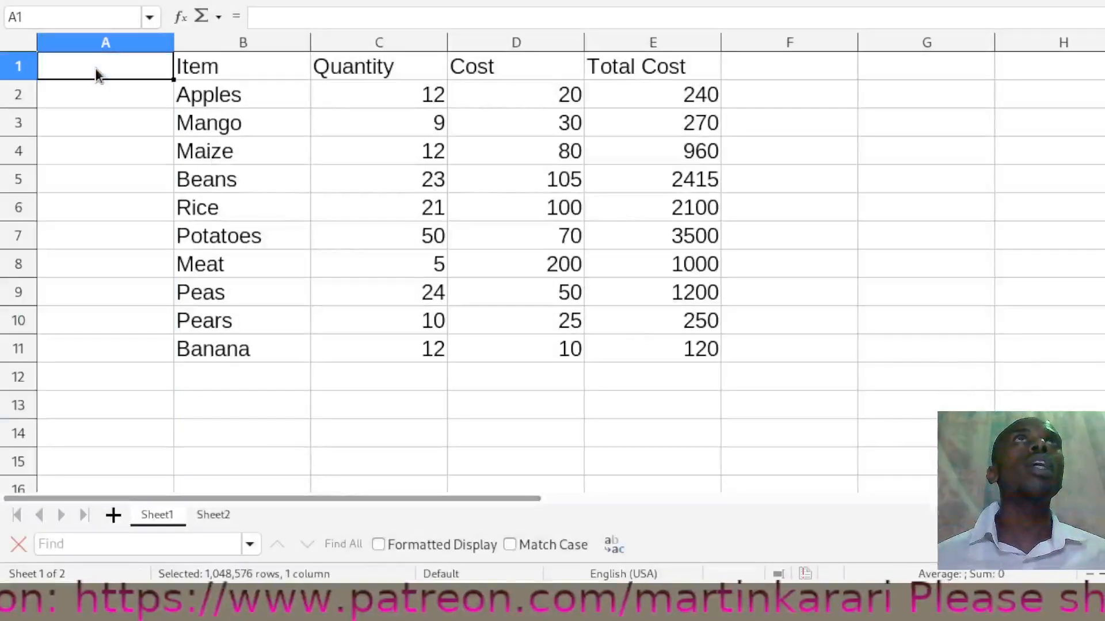
text(Index)
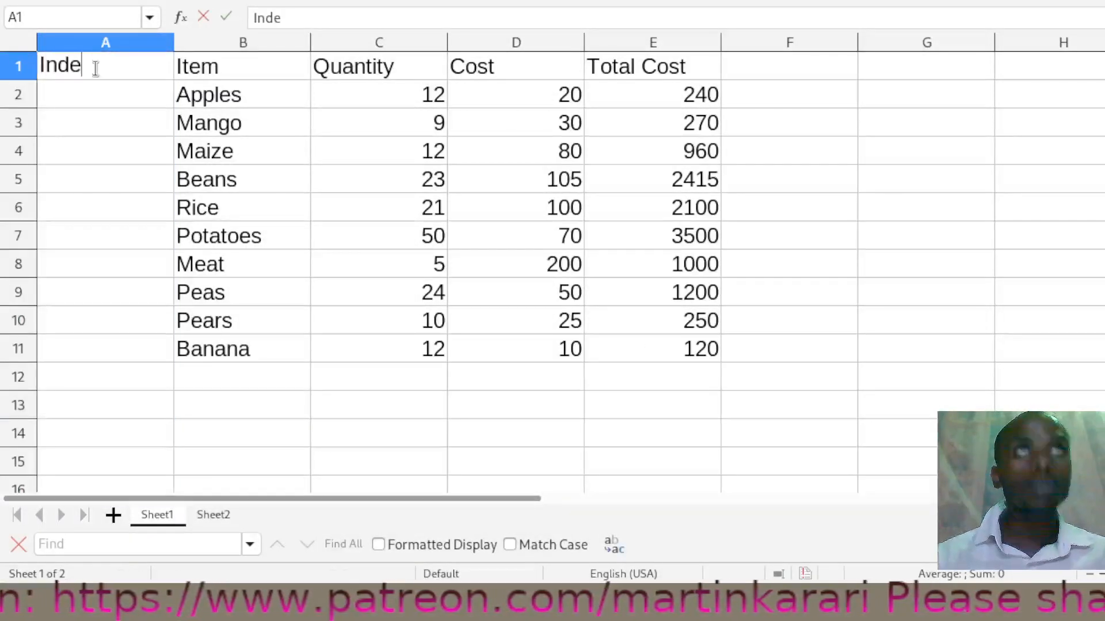
click(101, 95)
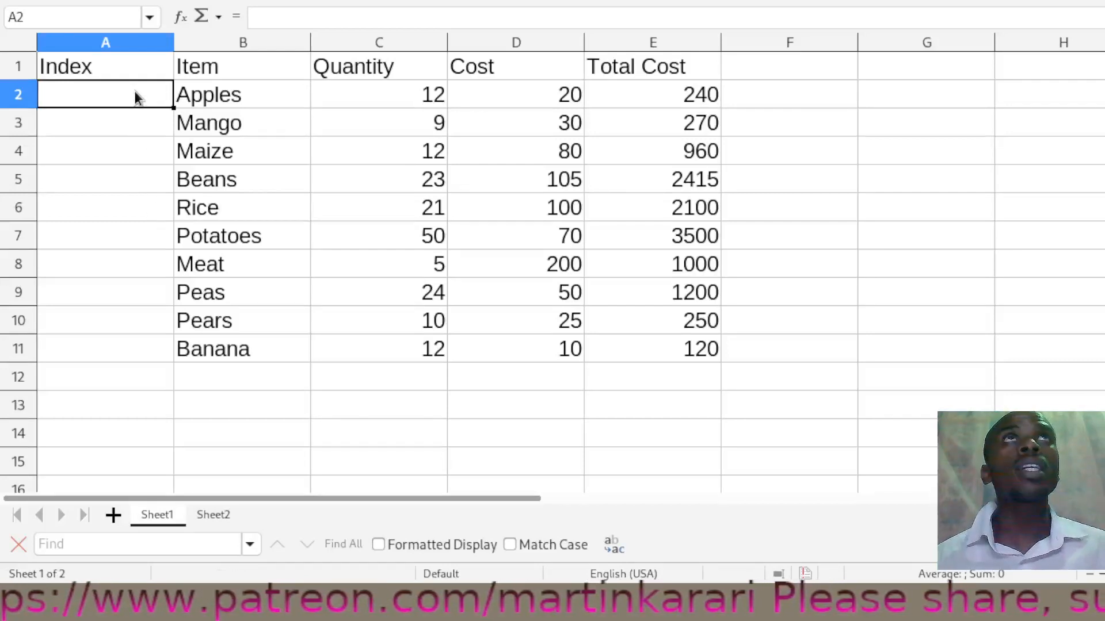
text(1)
key(Return)
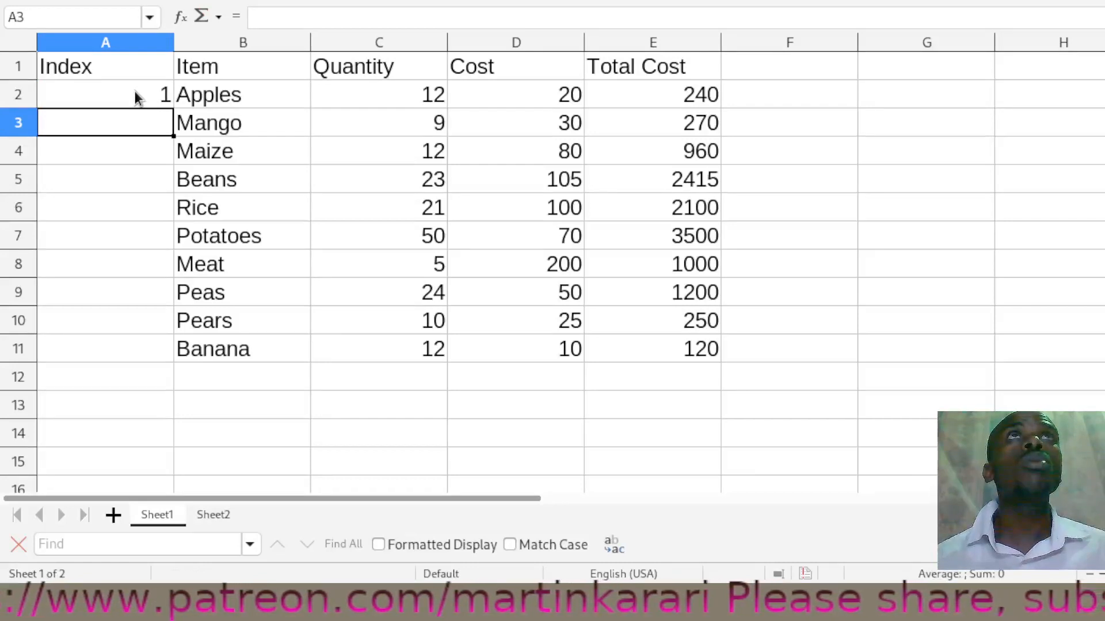
text(2)
key(Return)
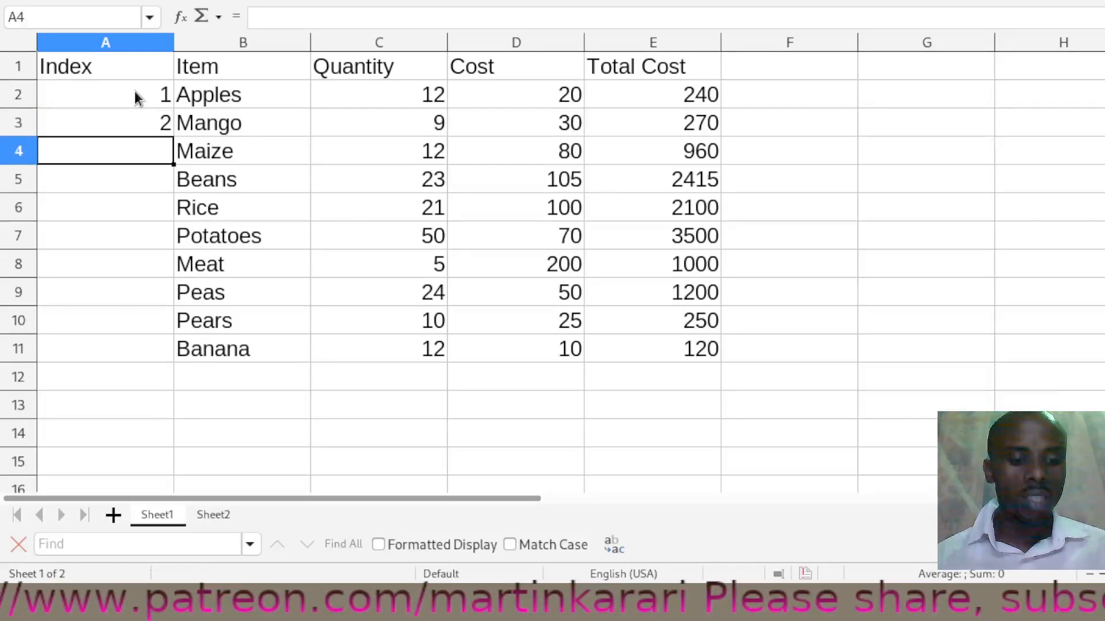
text(3)
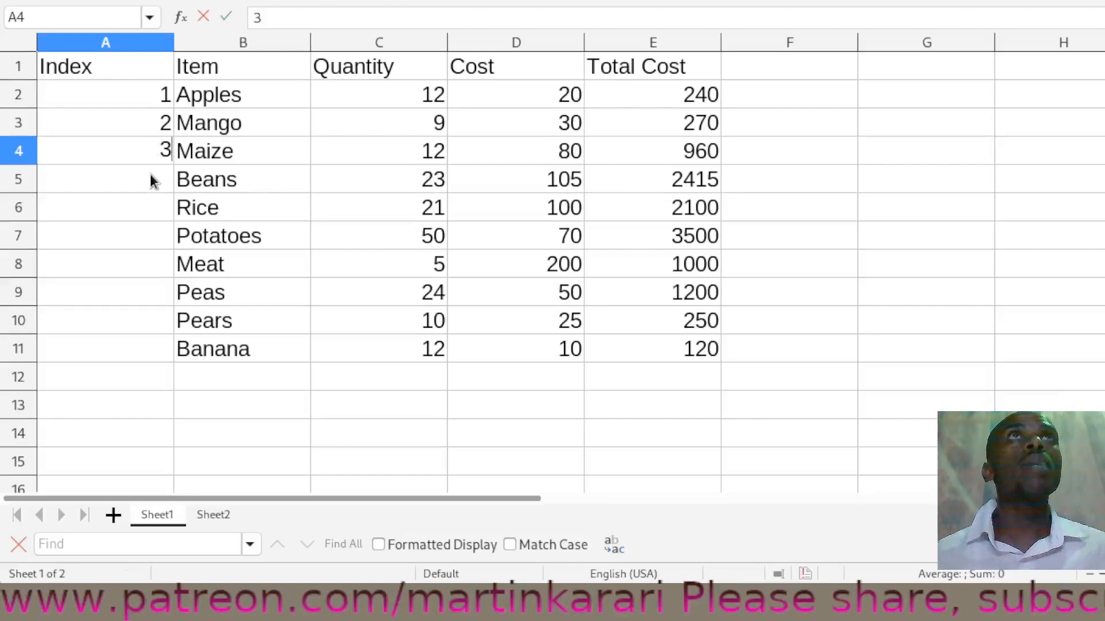
key(Return)
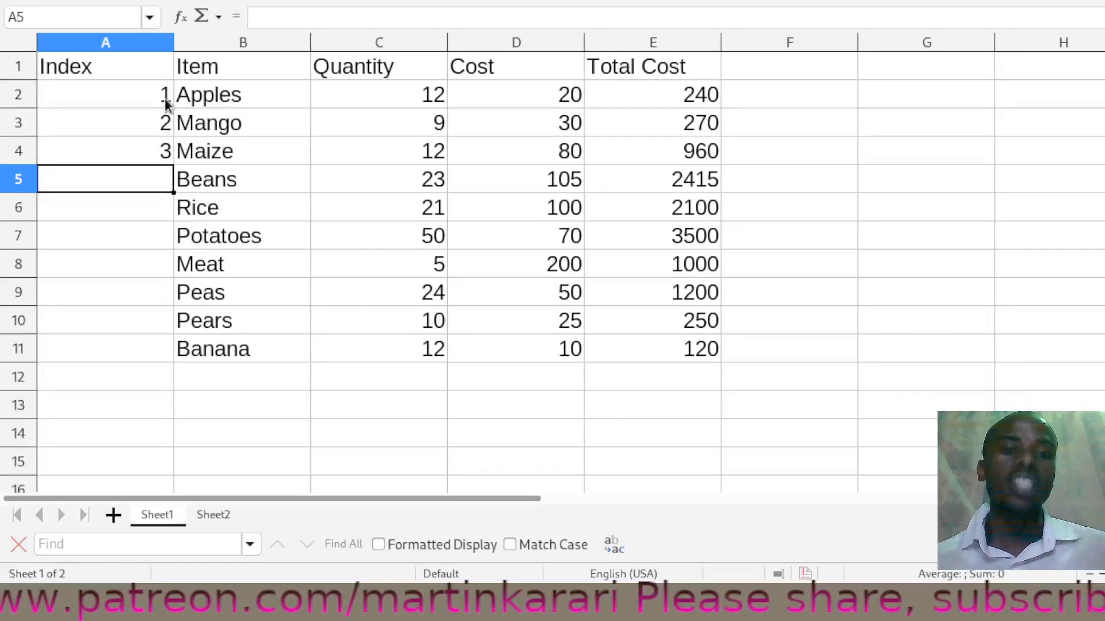
- Select the starting index numbers in A2:A4
click(152, 95)
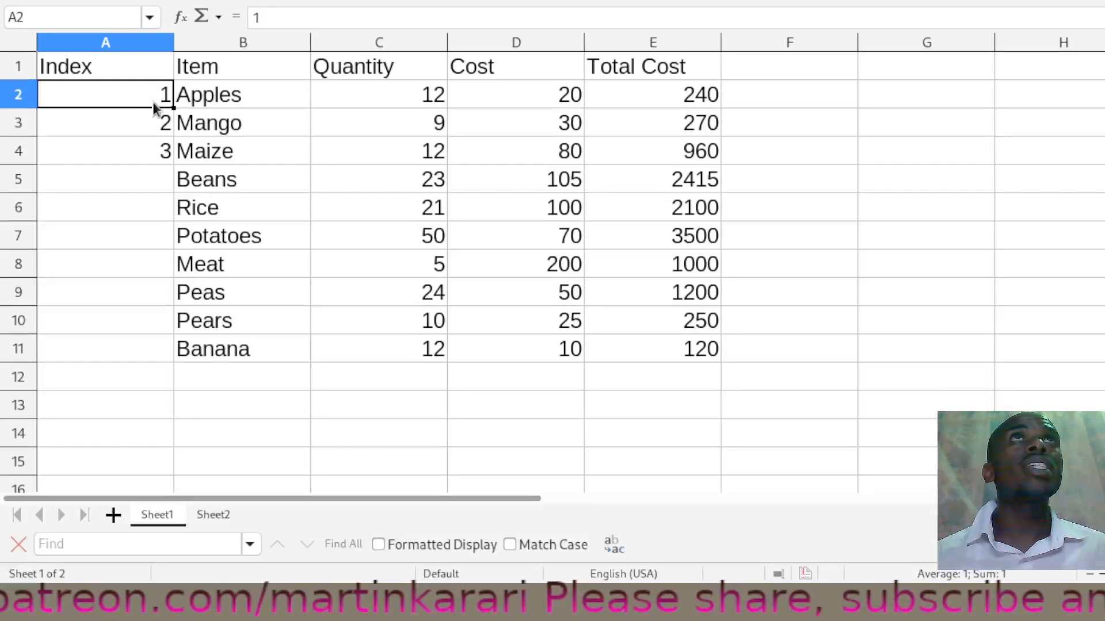
drag(153, 102, 157, 138)
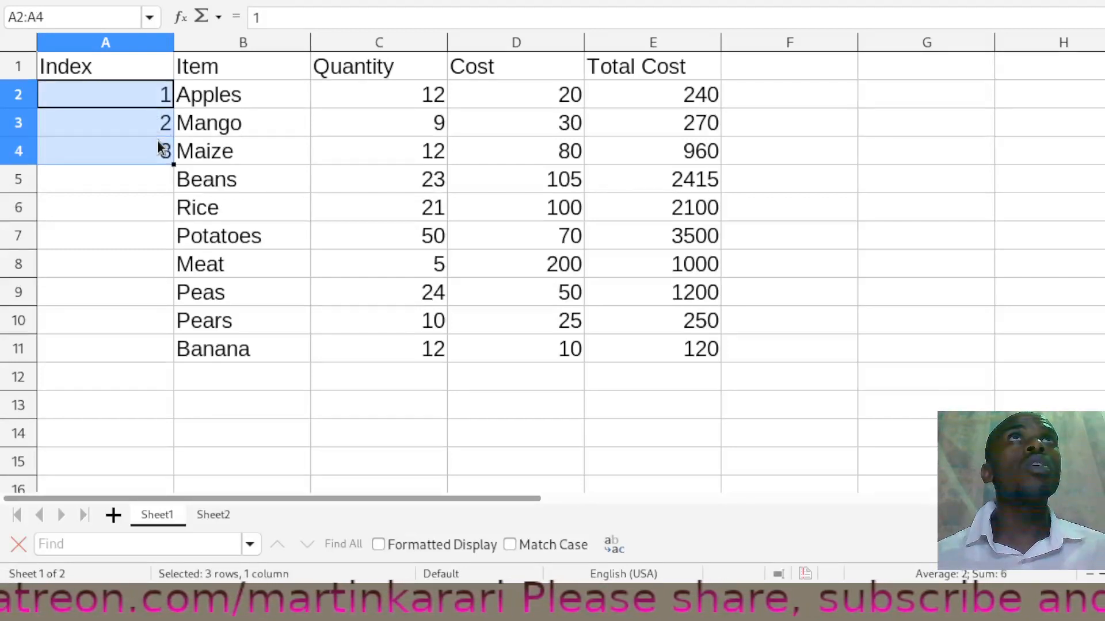